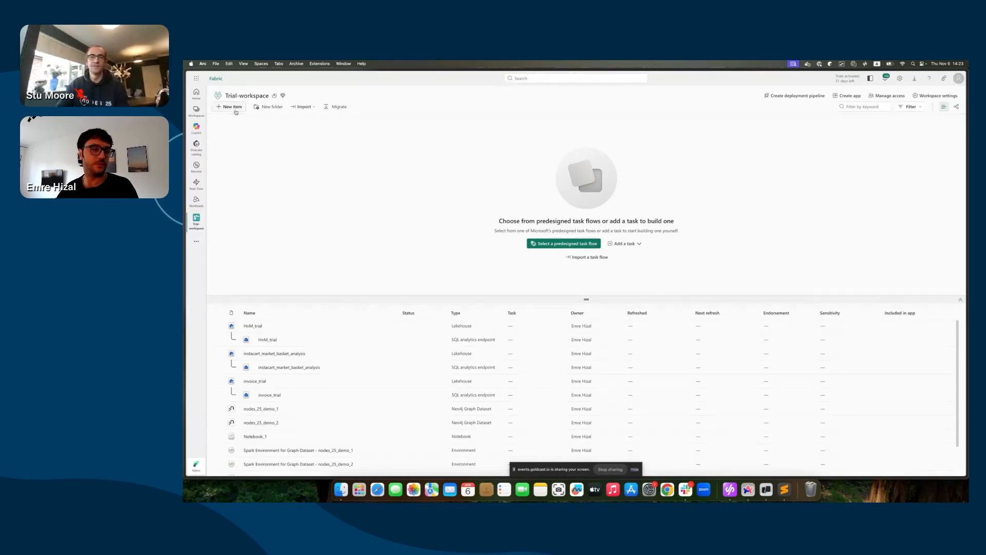
Step: Add a new Neo4j Graph Dataset item to the workspace, filtering the item types by "neo4j"
left_click(236, 112)
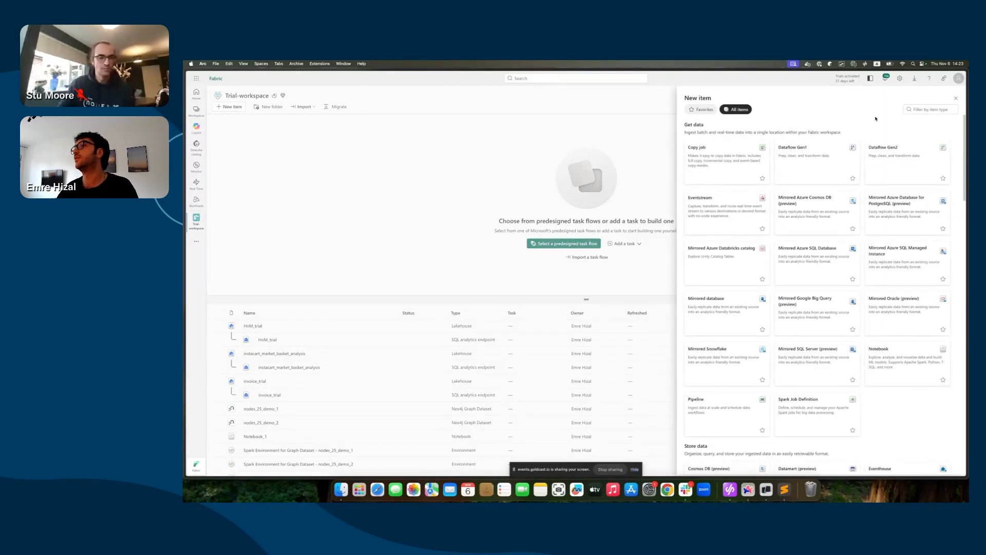
left_click(927, 110)
type("ne")
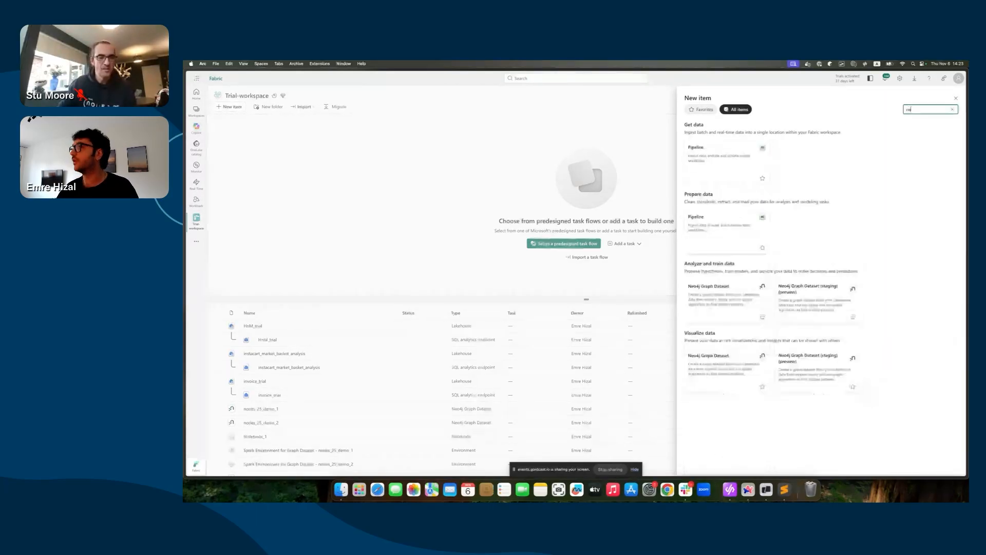
type("o4j")
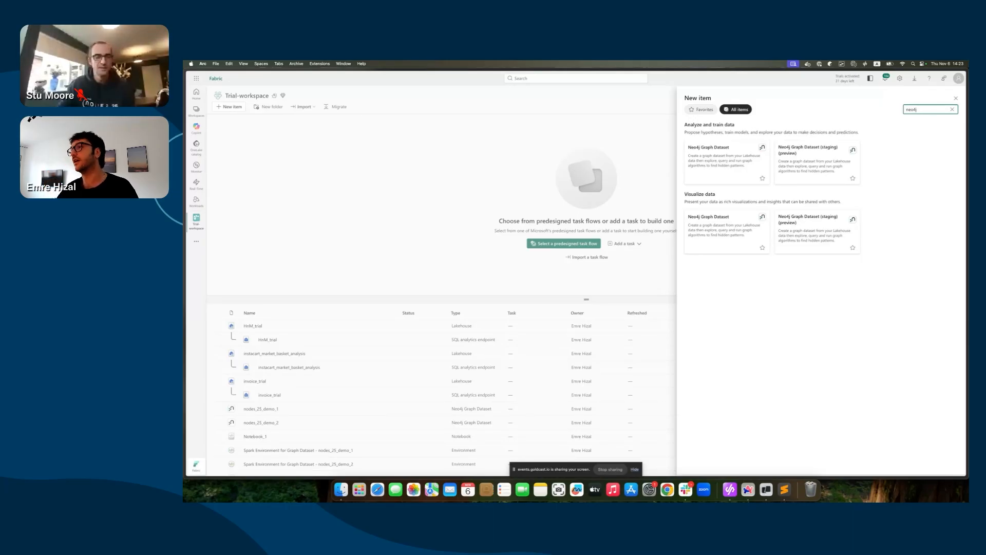
left_click(733, 161)
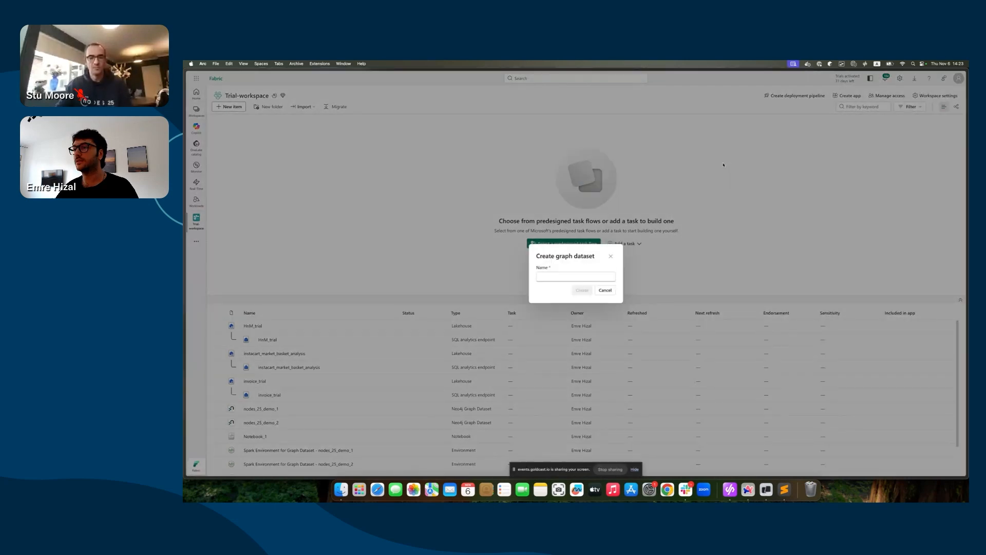
Step: Name the graph dataset nodes_25_demo and create it
left_click(549, 276)
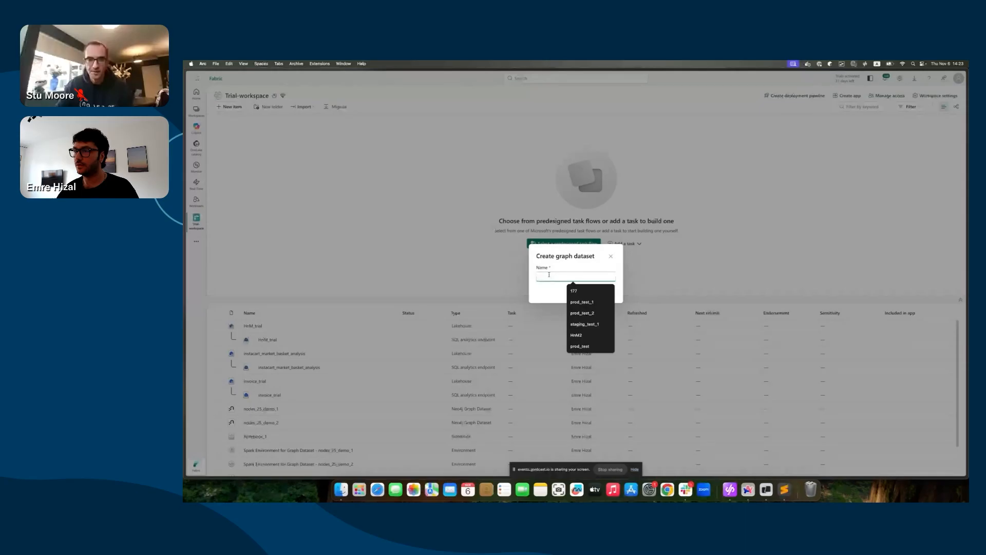
type("nodes")
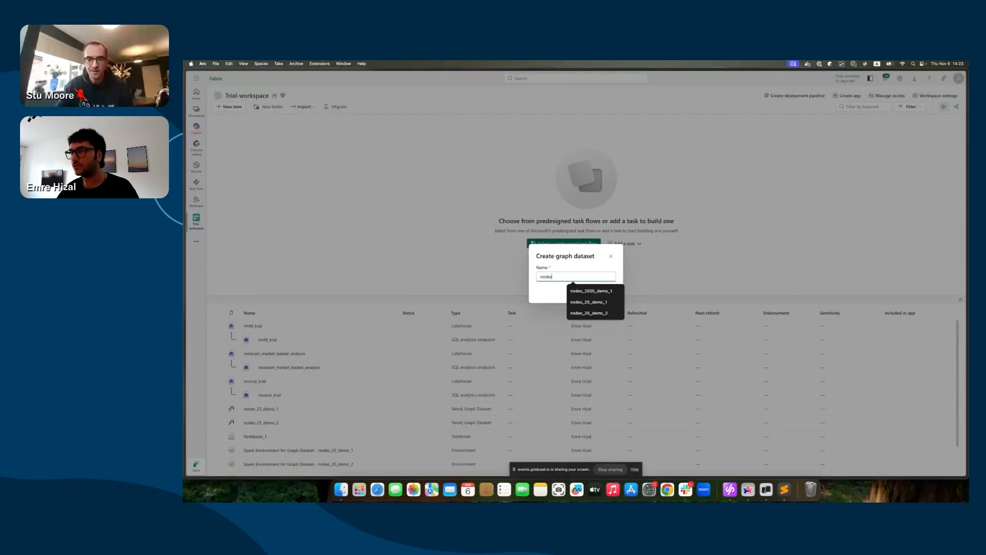
type("_25_demo")
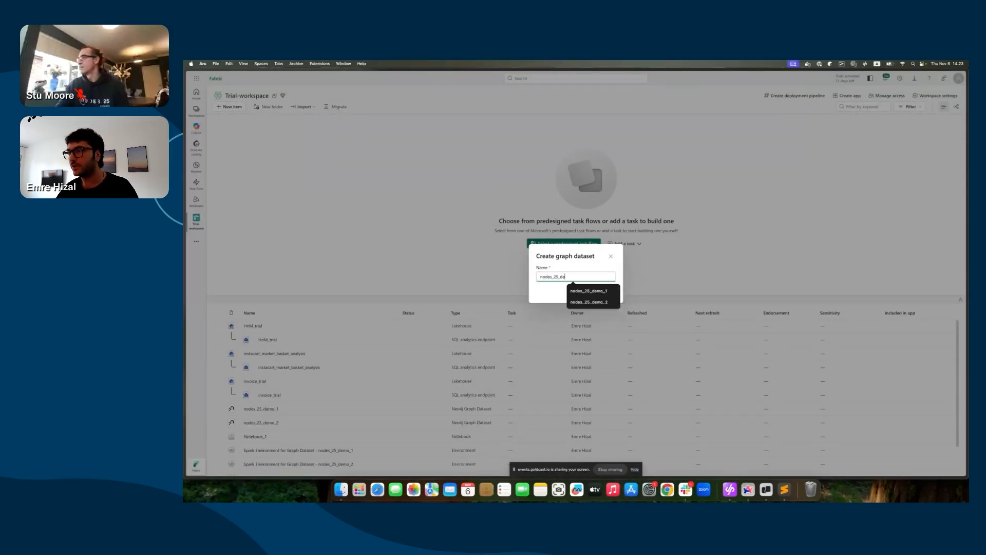
left_click(546, 295)
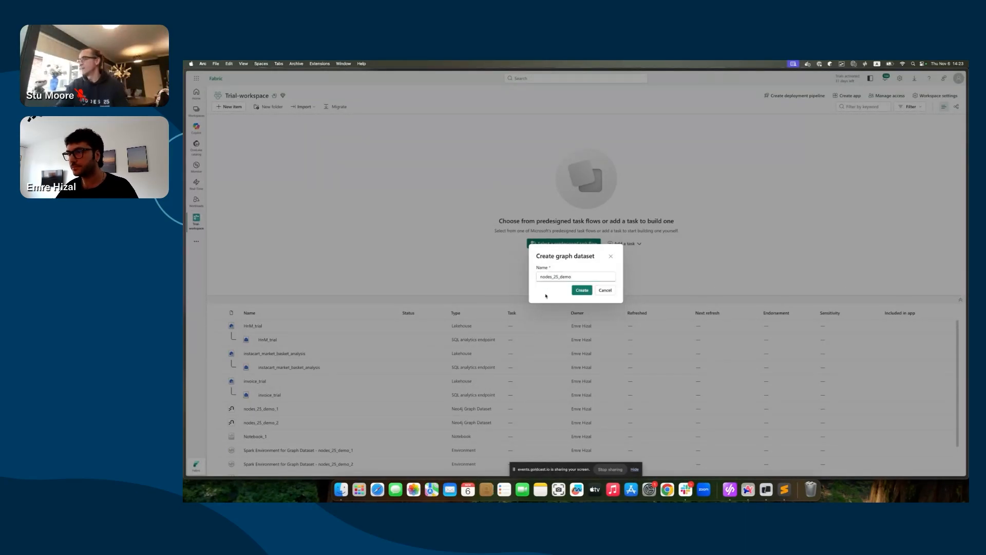
left_click(586, 291)
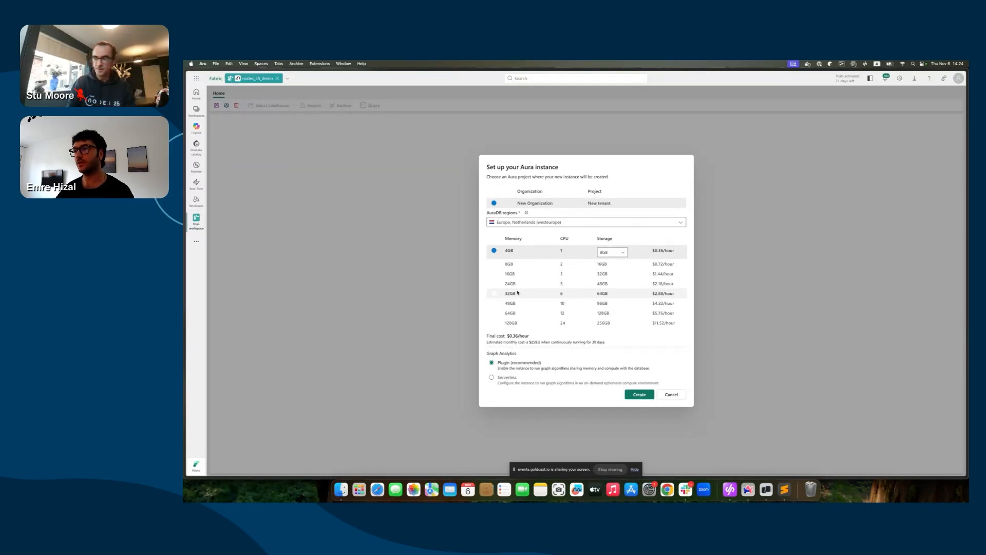
Step: Create the Aura instance with 4GB memory, the Netherlands (westeurope) region and the Graph Analytics plugin, and copy its credentials
left_click(641, 223)
left_click(641, 223)
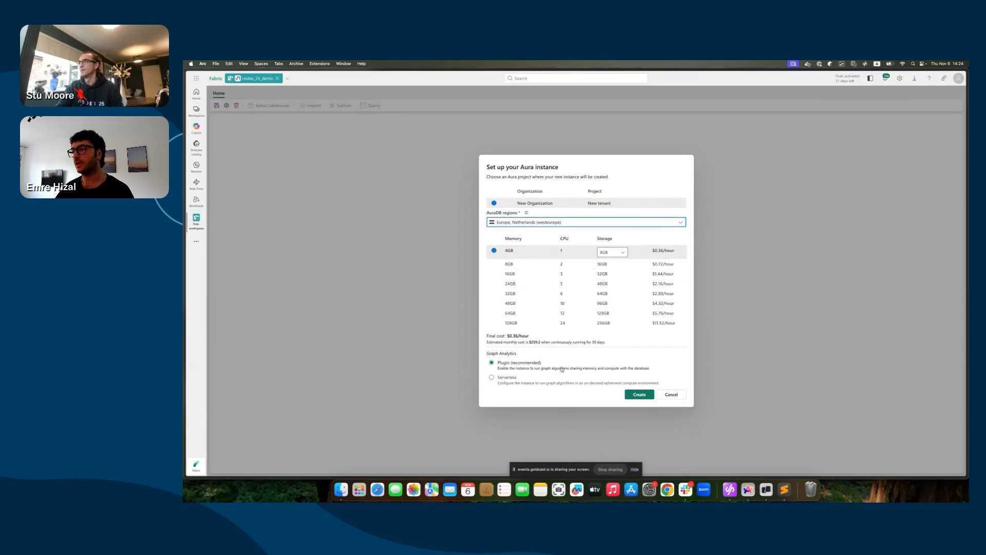
left_click(639, 394)
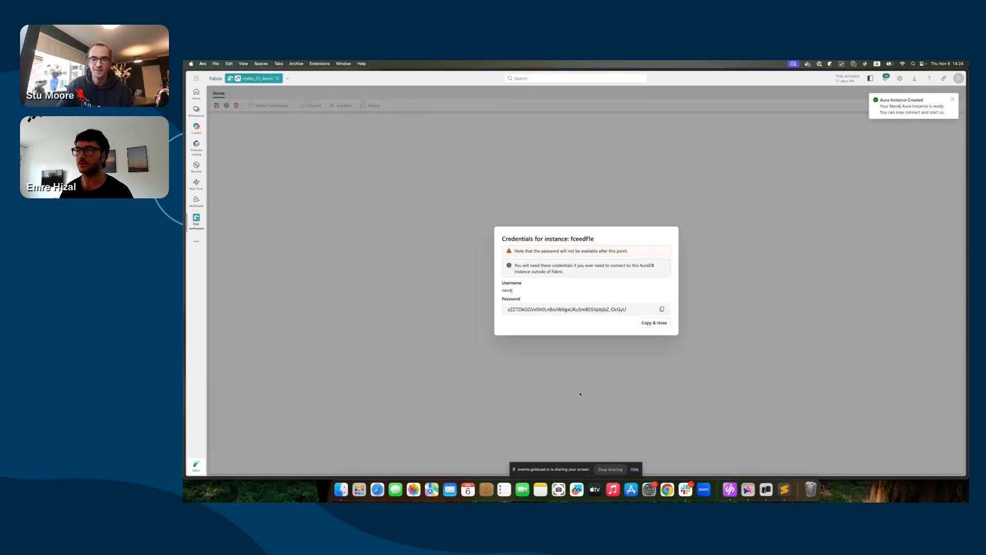
left_click(657, 323)
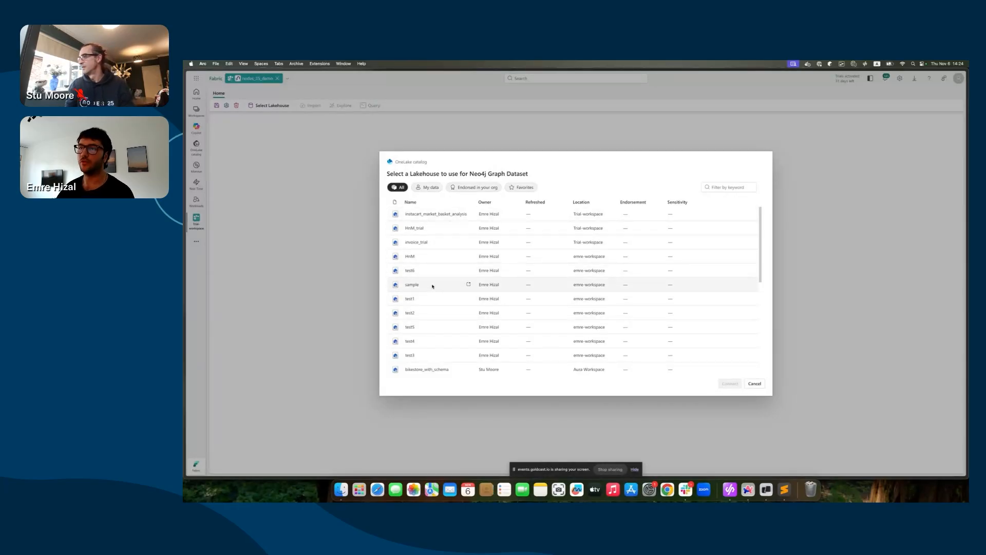
Step: Connect the instacart_market_basket_analysis lakehouse and generate a graph model from all of its tables
left_click(428, 216)
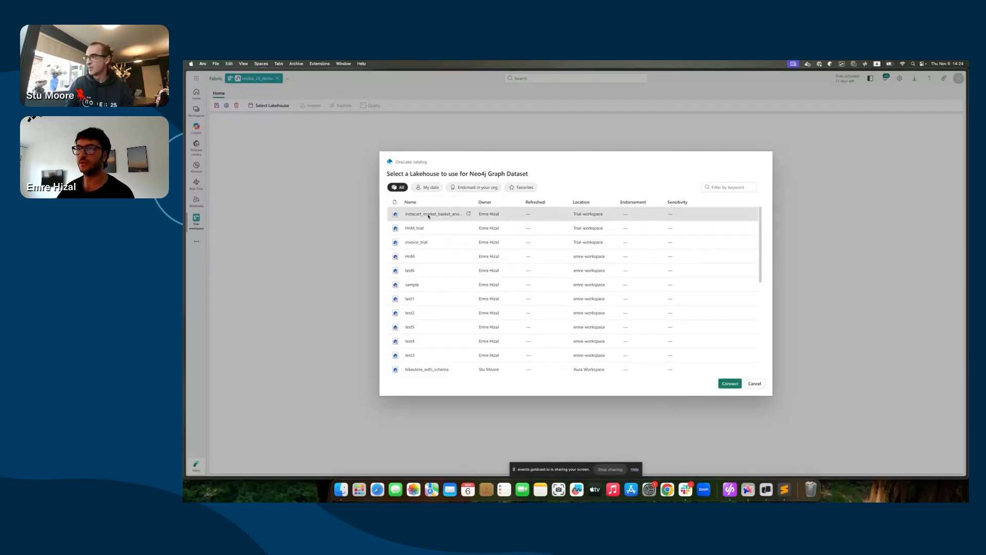
left_click(726, 384)
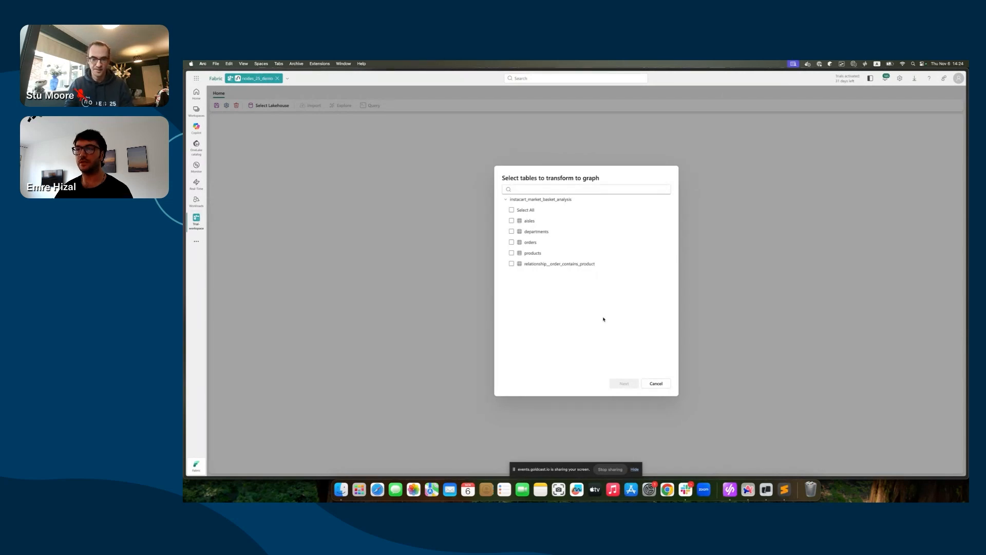
left_click(511, 209)
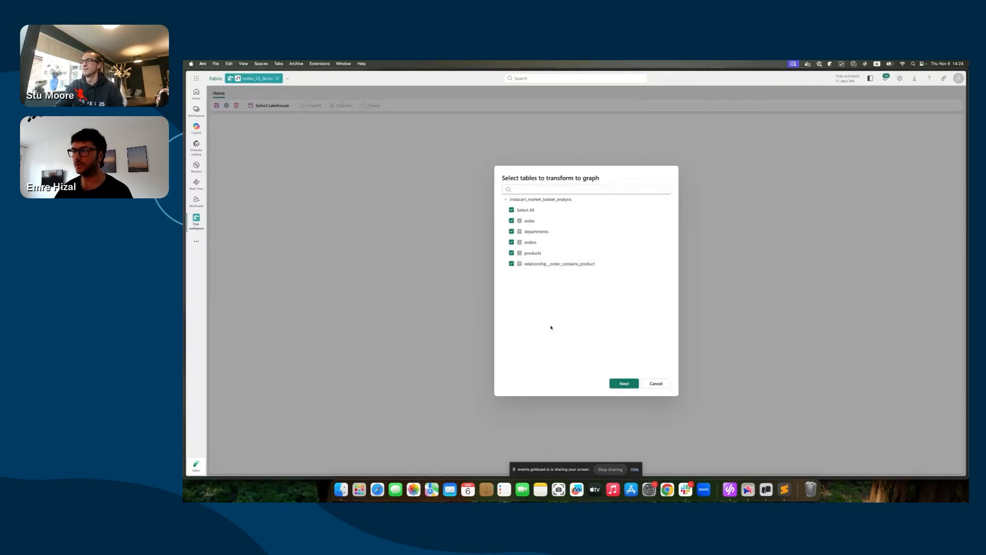
left_click(625, 384)
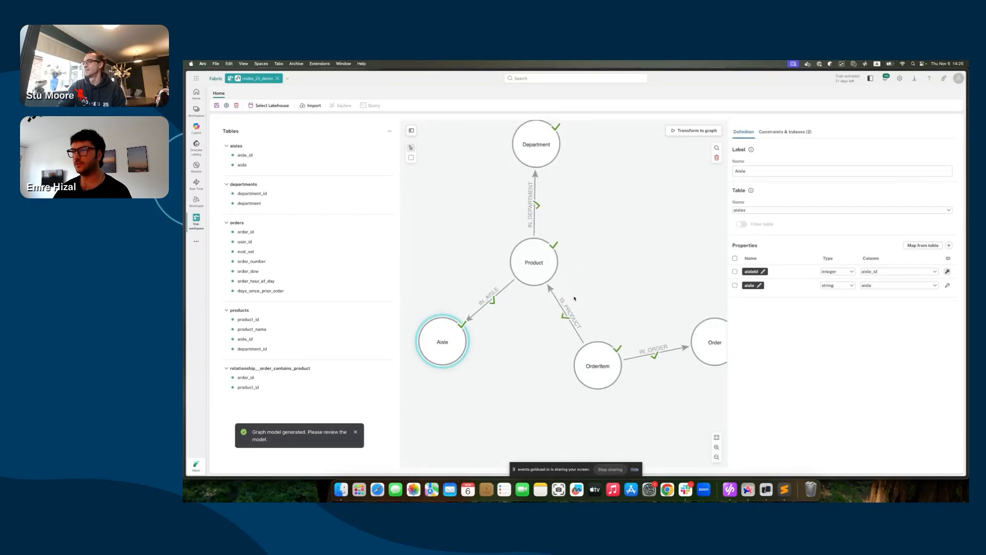
Step: Delete the OrderItem node from the generated graph model
left_click_drag(505, 329, 477, 316)
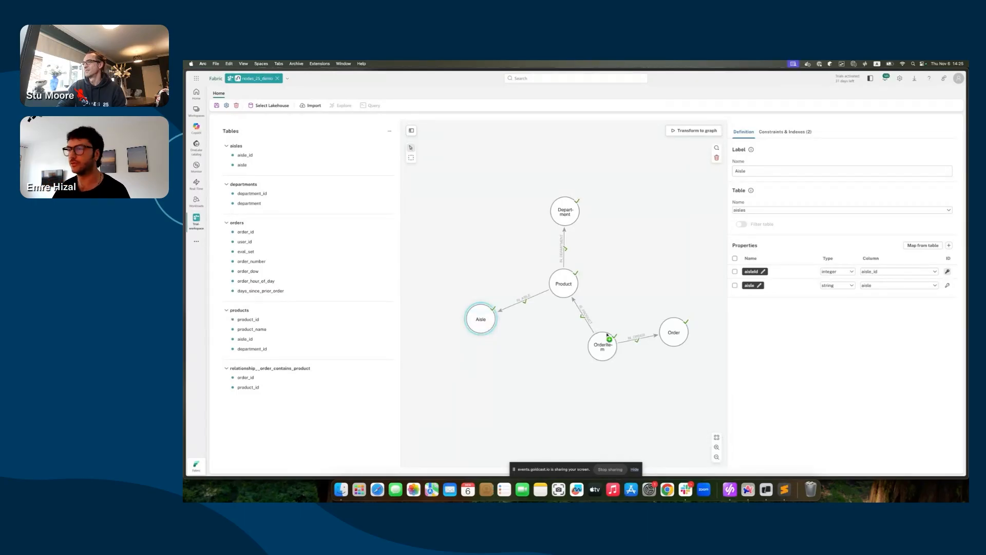
left_click_drag(603, 346, 598, 346)
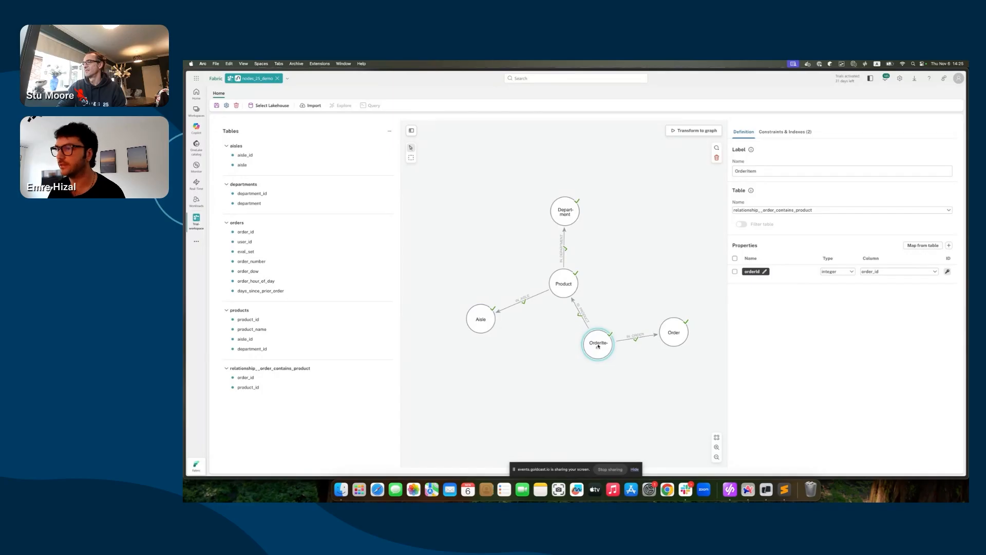
left_click(622, 317)
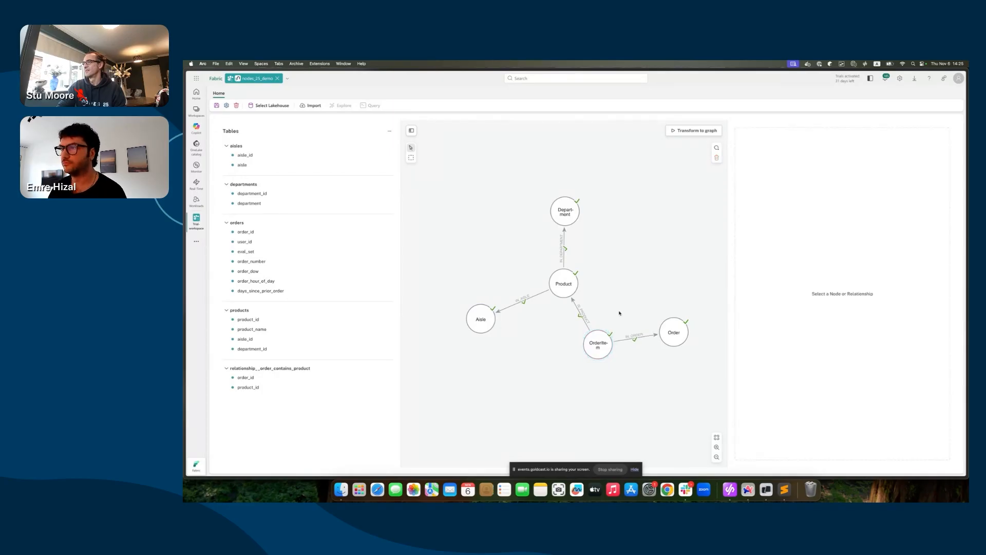
left_click(597, 344)
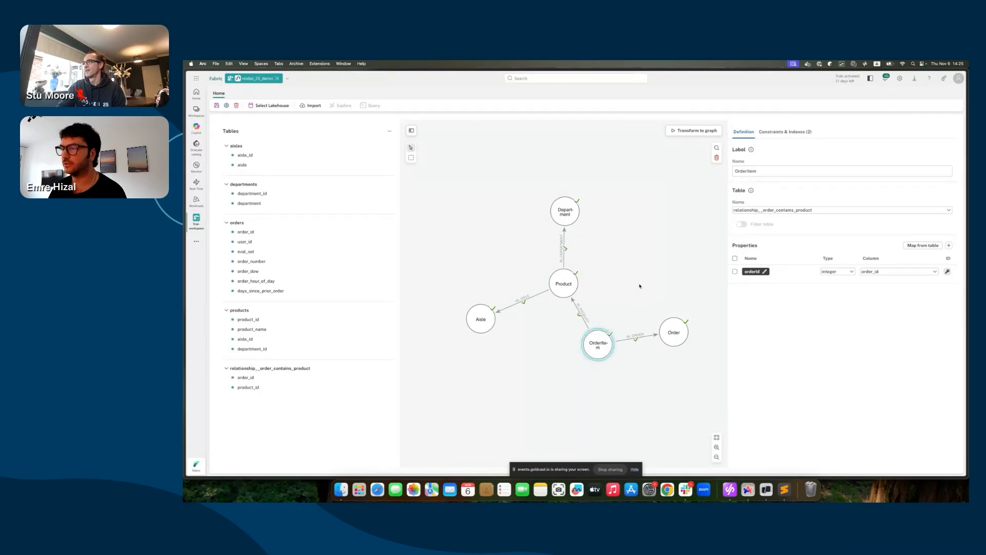
left_click(717, 158)
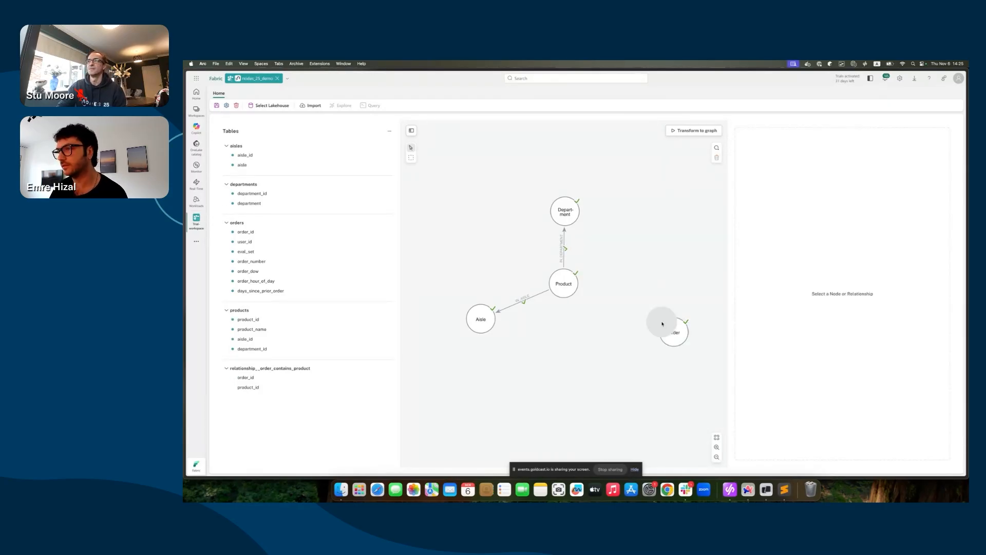
Step: Draw a relationship from the Order node to the Product node and name its type "contains"
left_click_drag(663, 323, 567, 286)
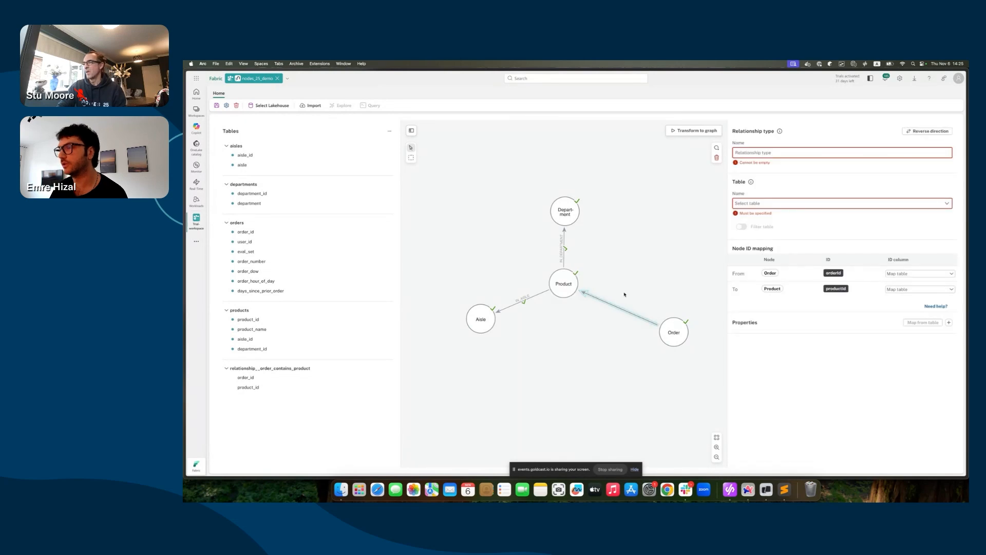
left_click(769, 152)
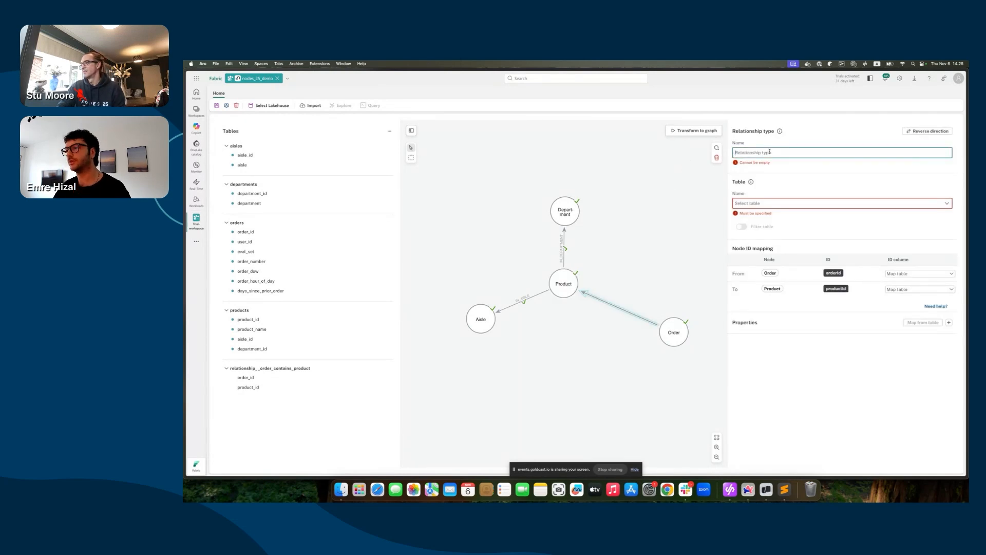
type("c")
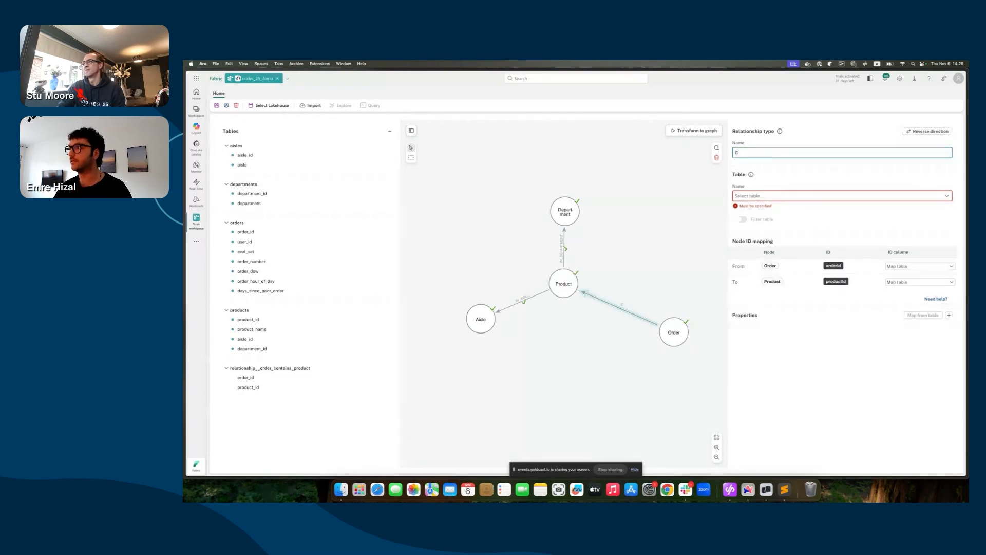
type("ontains")
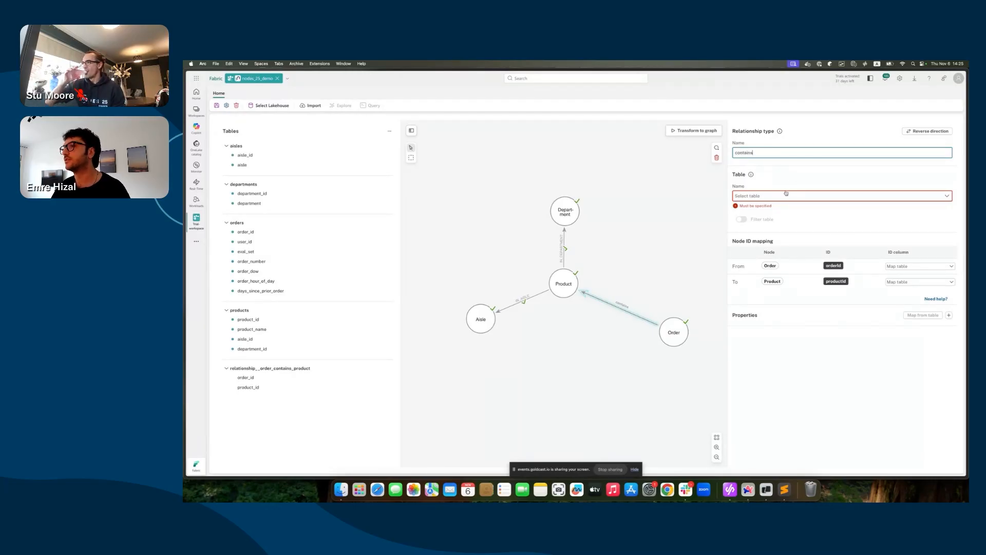
Step: Map the contains relationship to the relationship__order_contains_product table, using order_id for Order and product_id for Product
left_click(786, 194)
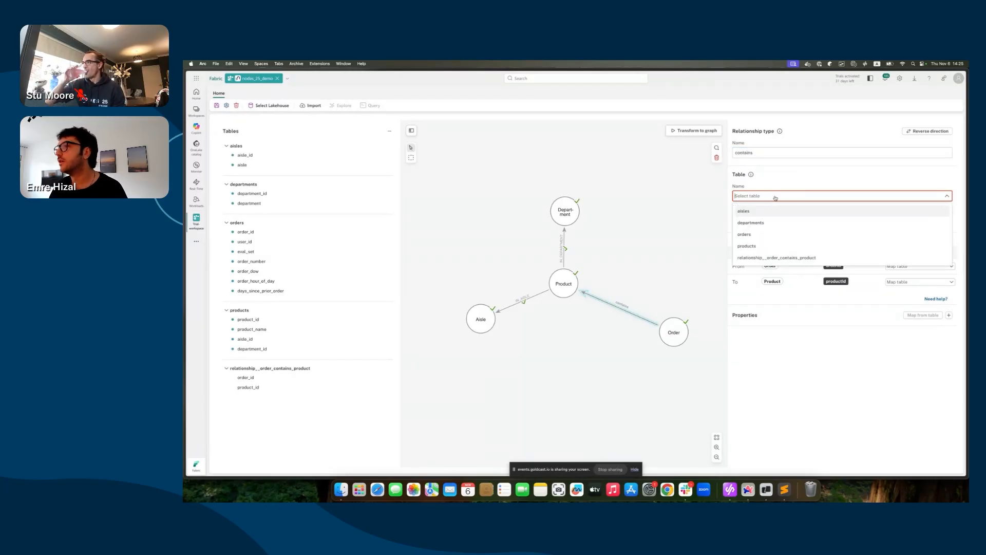
left_click(768, 258)
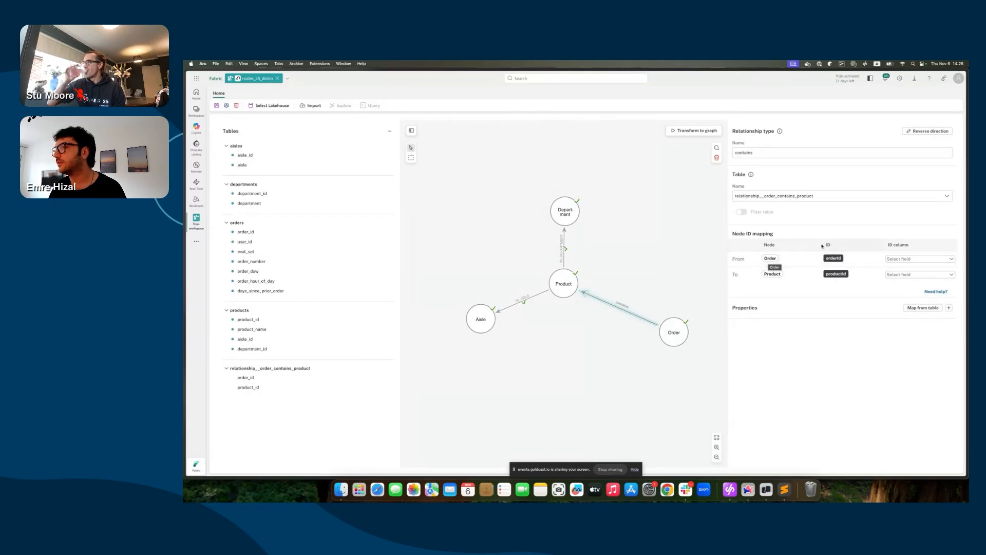
left_click(918, 258)
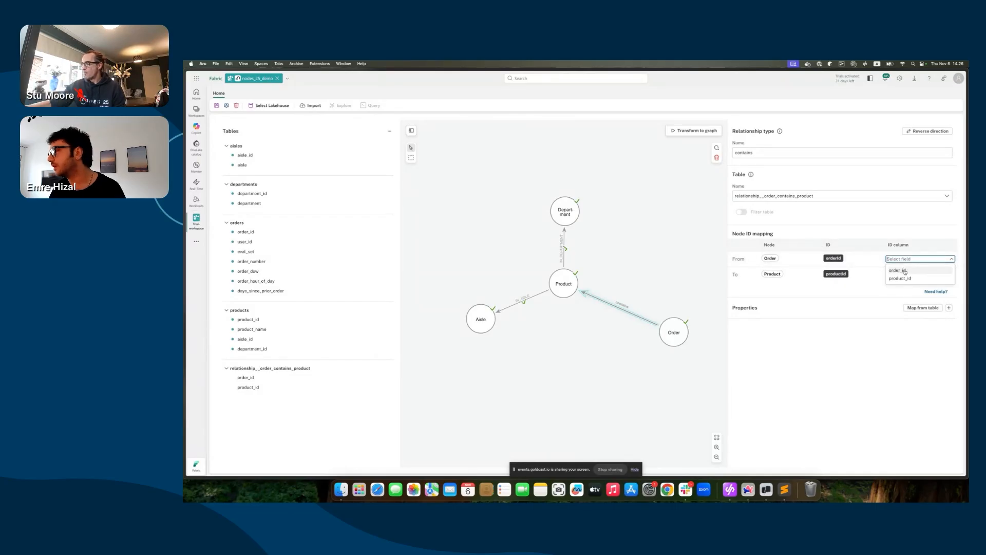
left_click(905, 270)
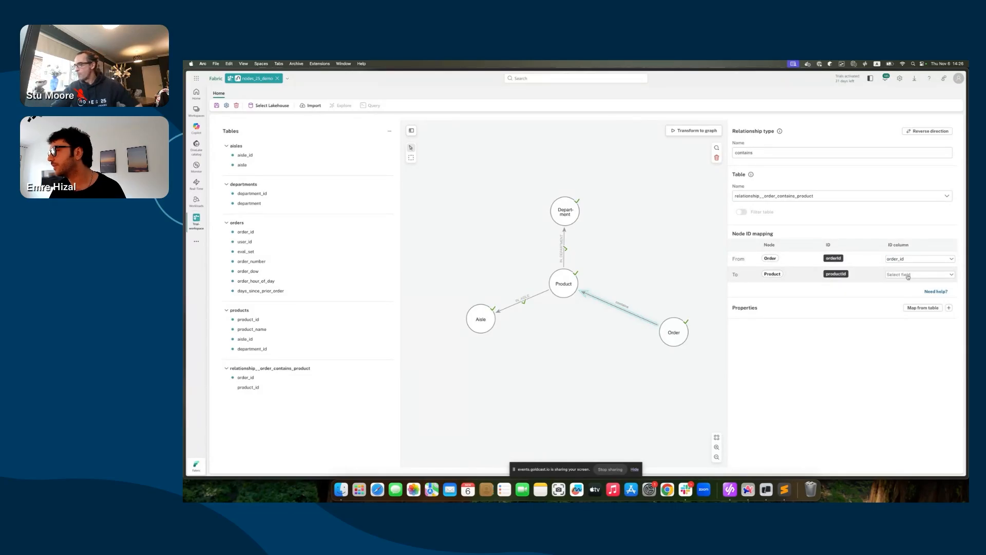
left_click(907, 274)
left_click(900, 294)
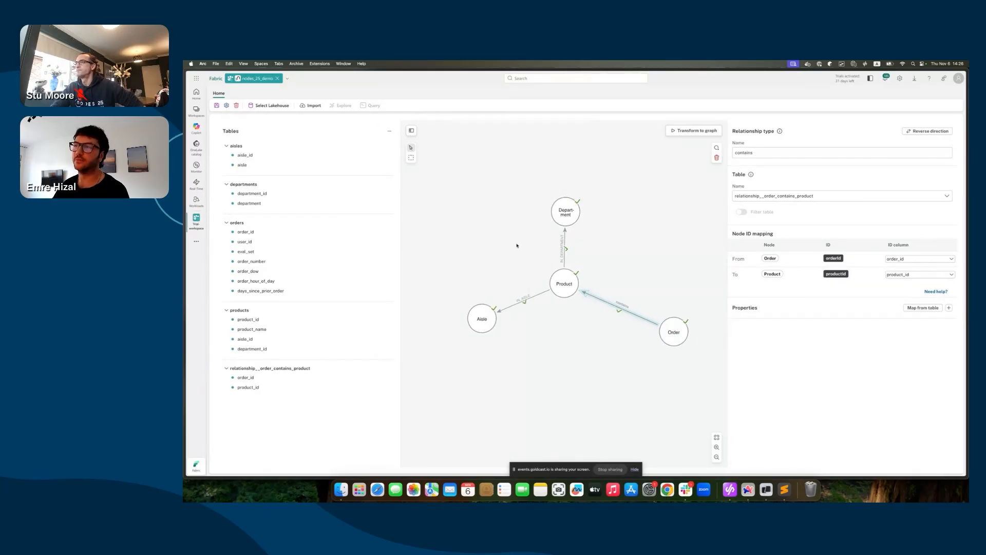
Step: Check the Product node's definition and start transforming the model into a graph
left_click(628, 251)
left_click(568, 283)
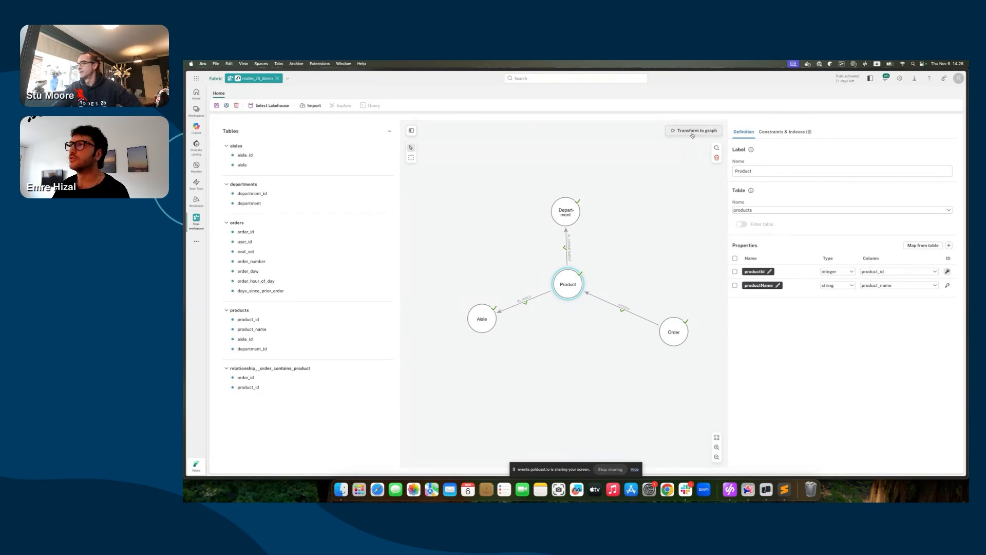
left_click(693, 132)
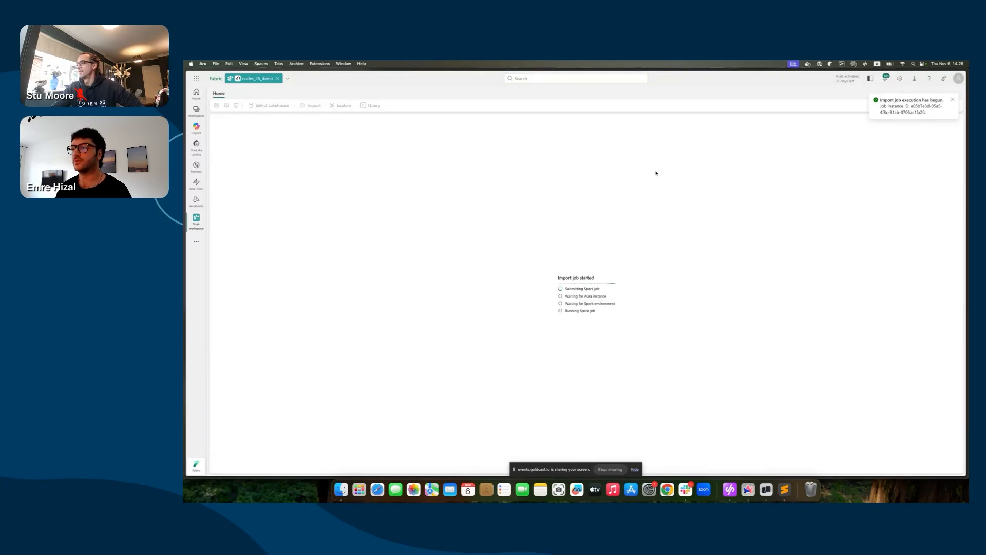
left_click_drag(574, 286, 617, 288)
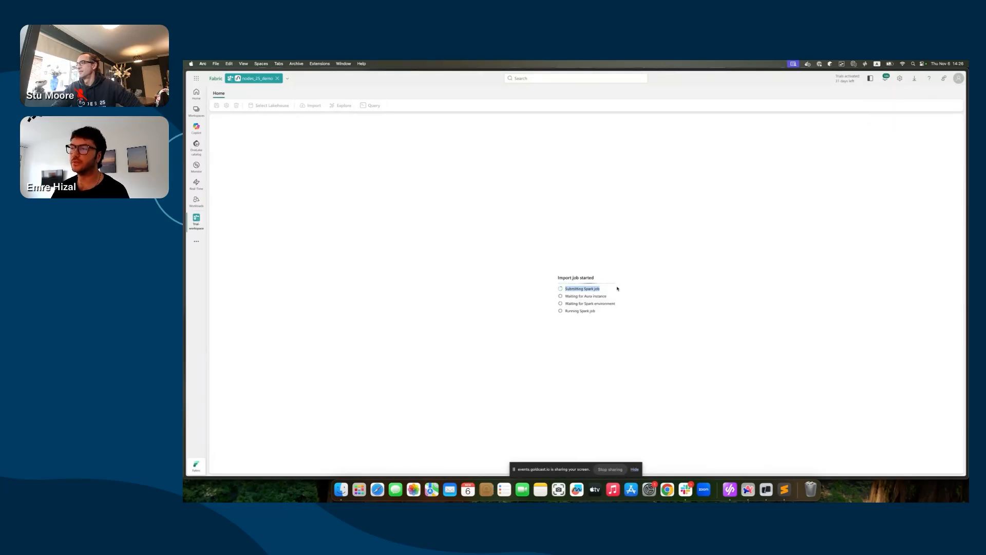
left_click(617, 289)
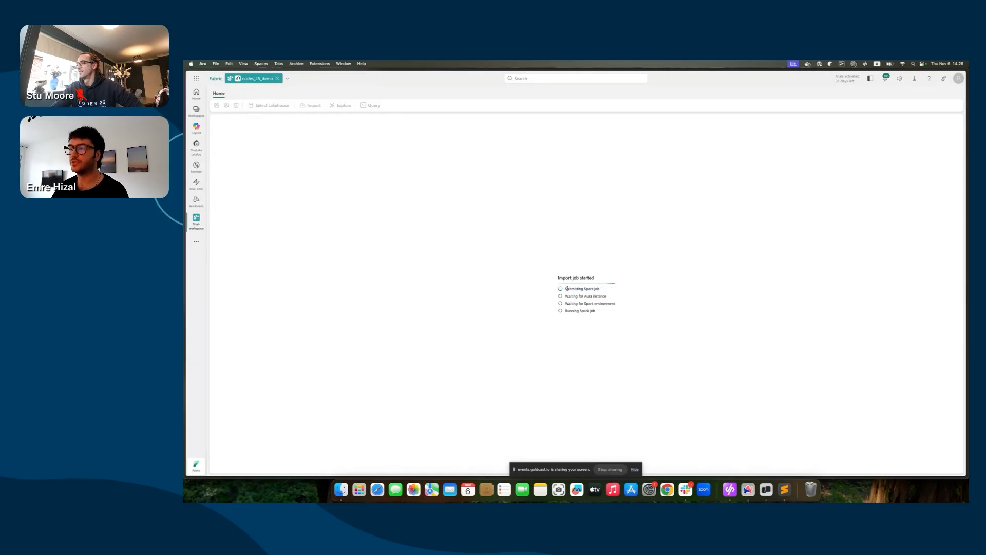
left_click_drag(567, 288, 600, 296)
left_click(617, 289)
left_click(621, 295)
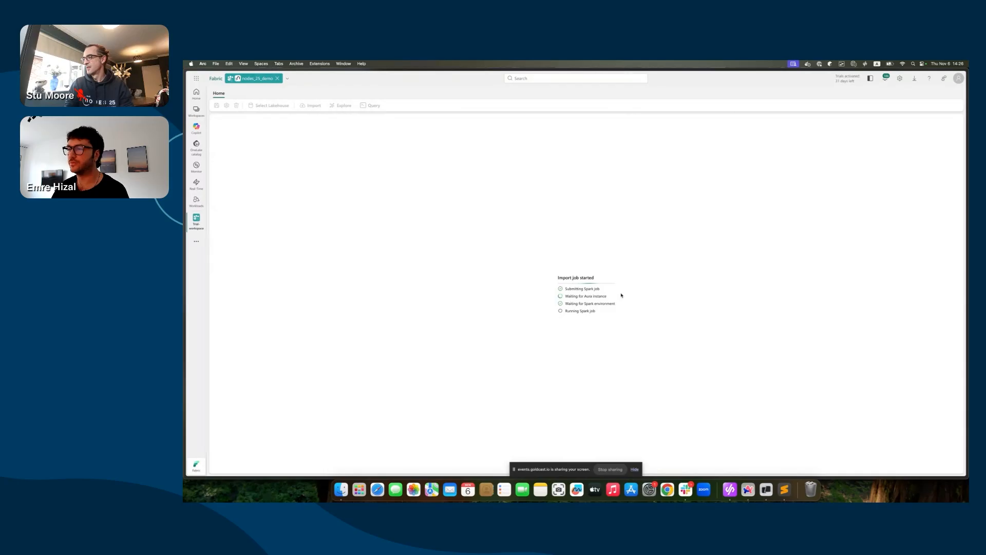
left_click_drag(564, 312, 598, 311)
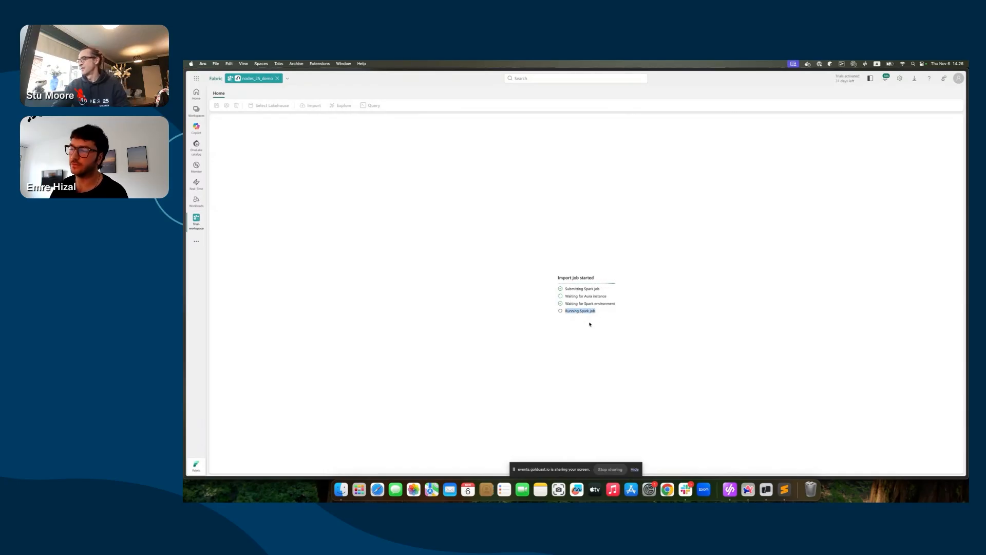
left_click(589, 324)
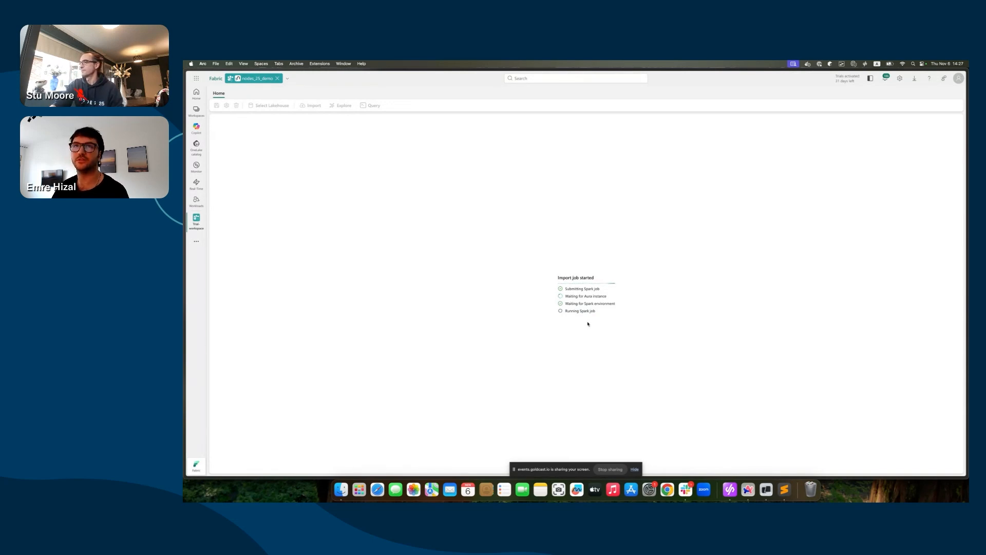
Step: Switch to the already imported nodes_25_demo_2 graph dataset and hide the browser sidebar
mouse_move(185, 103)
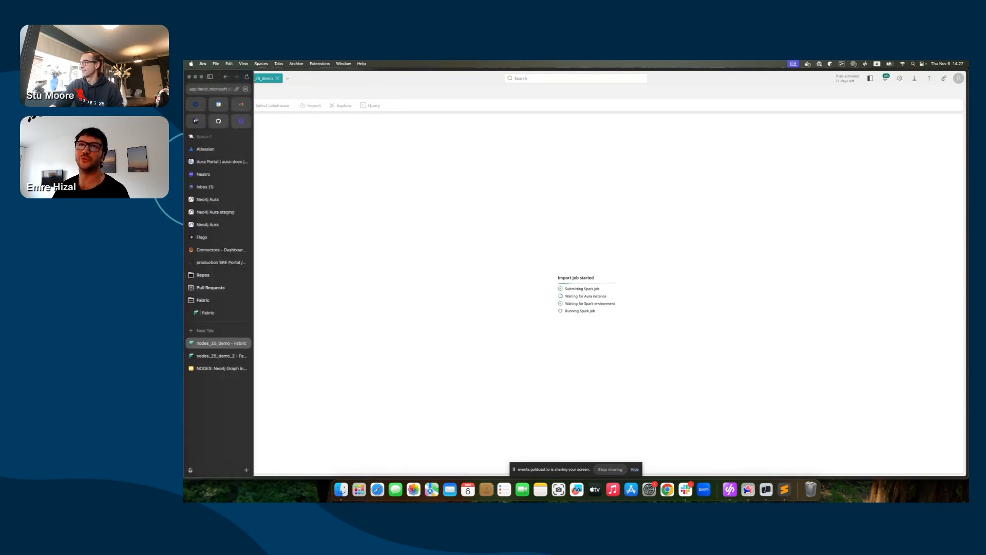
left_click(210, 76)
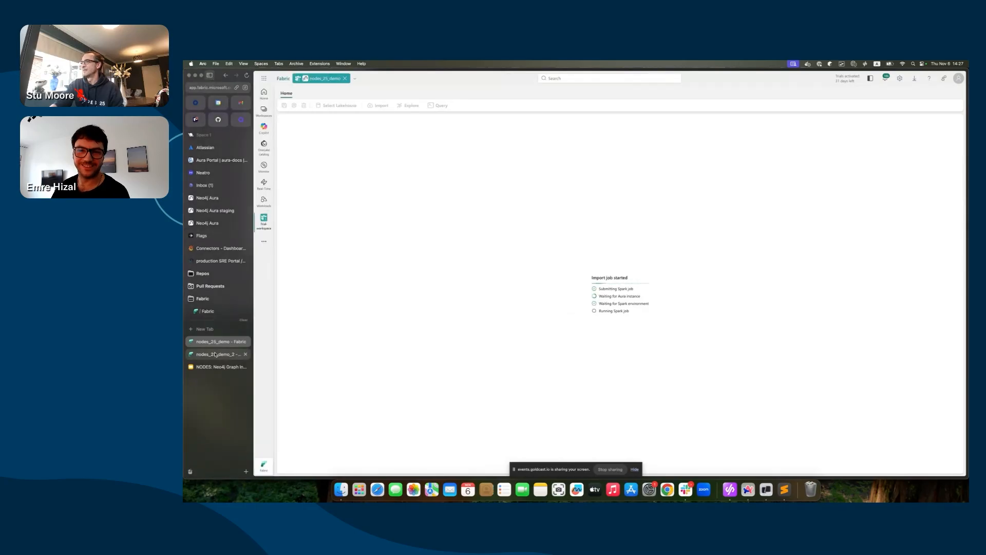
left_click(216, 355)
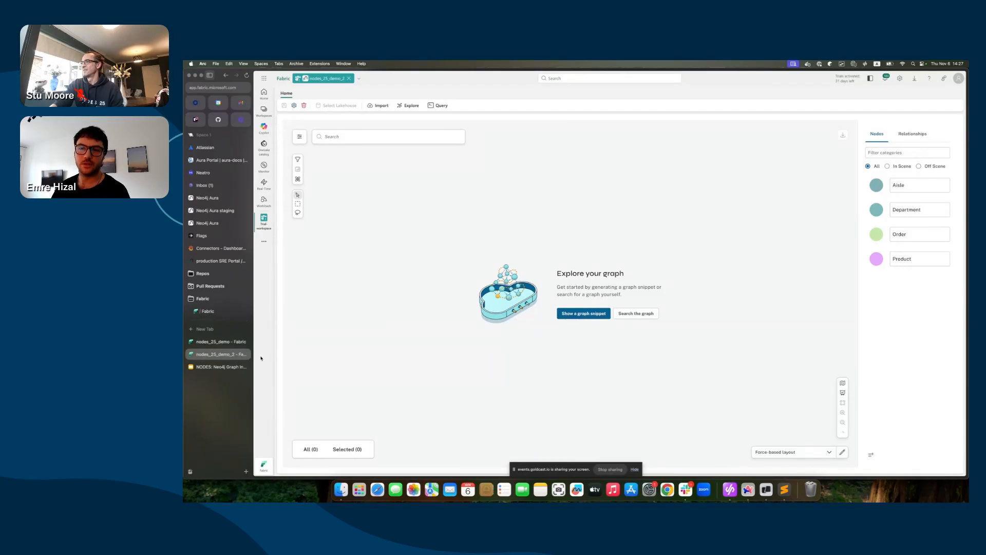
left_click(209, 76)
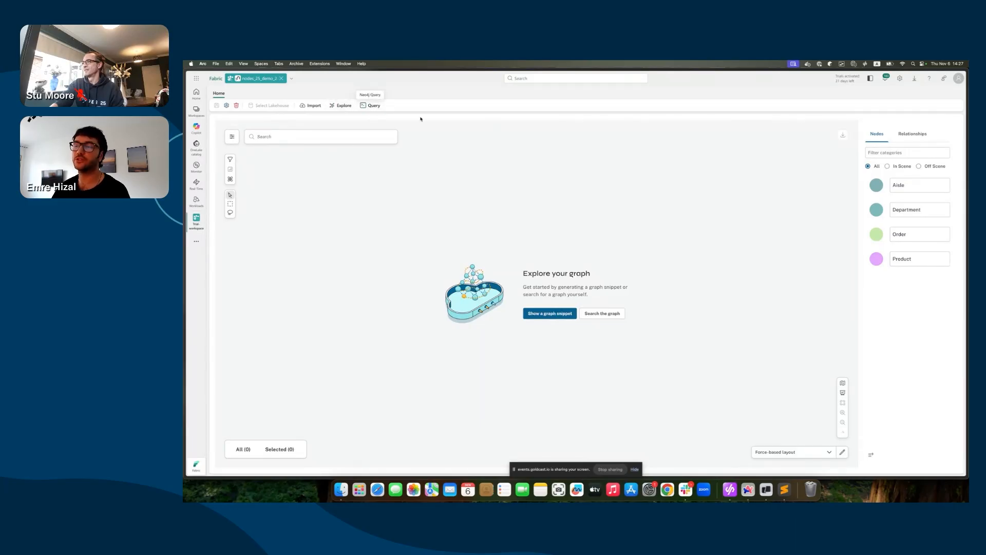
Step: Show a graph snippet of the dataset in Explore and inspect its product nodes and their relationships
left_click(542, 317)
mouse_move(644, 354)
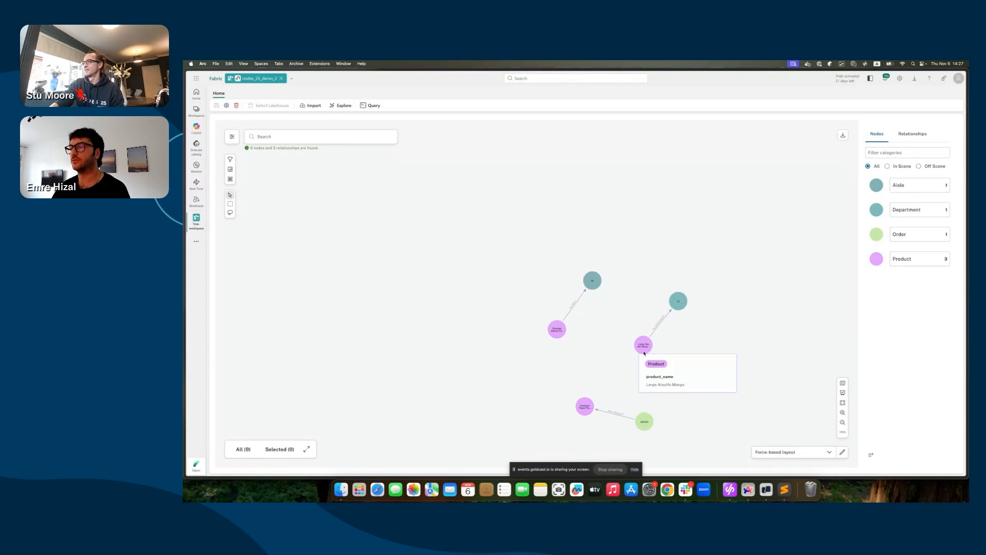
left_click_drag(636, 384, 597, 354)
scroll(607, 355, "down", 2)
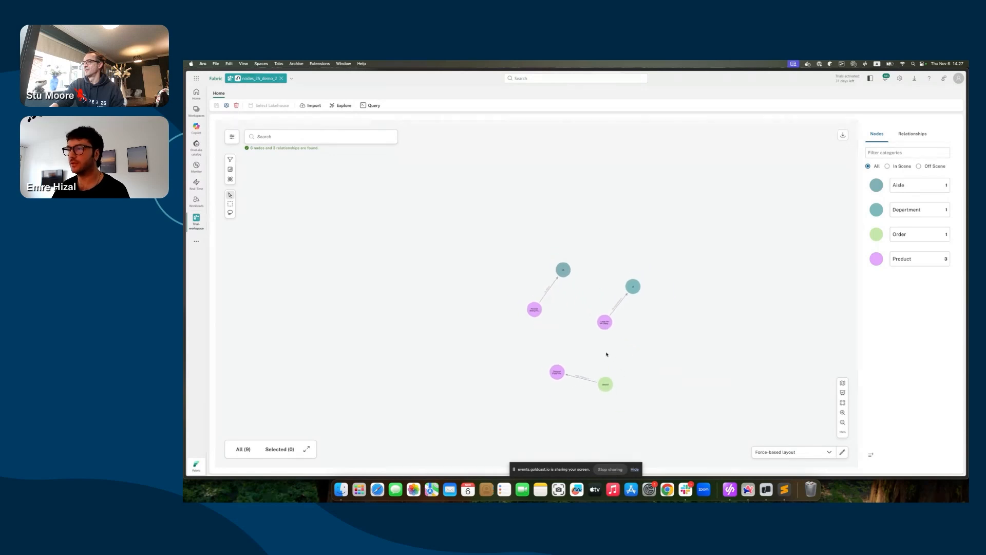
Step: Query the database for paths across all relationship types with MATCH p=()-[]->() RETURN p LIMIT 25
left_click(374, 105)
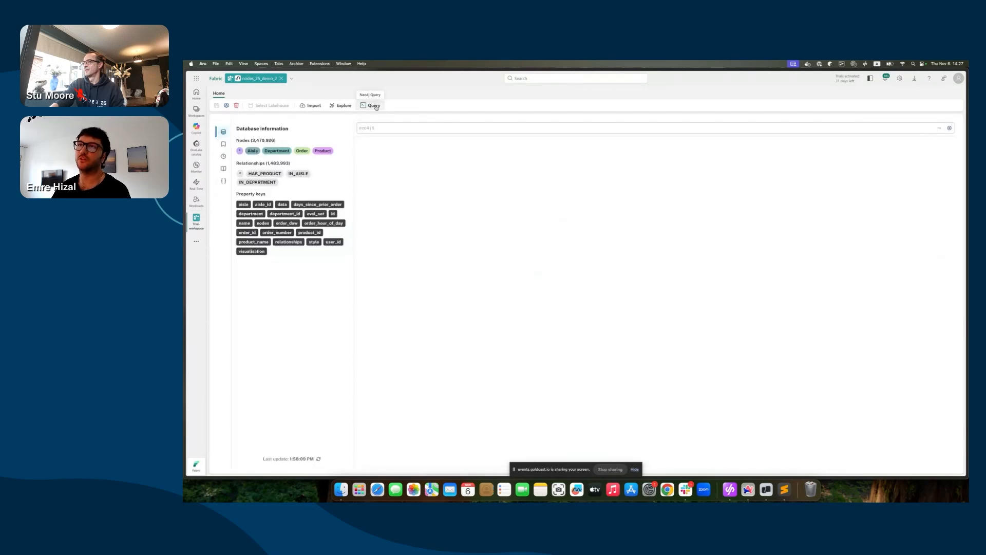
left_click(240, 174)
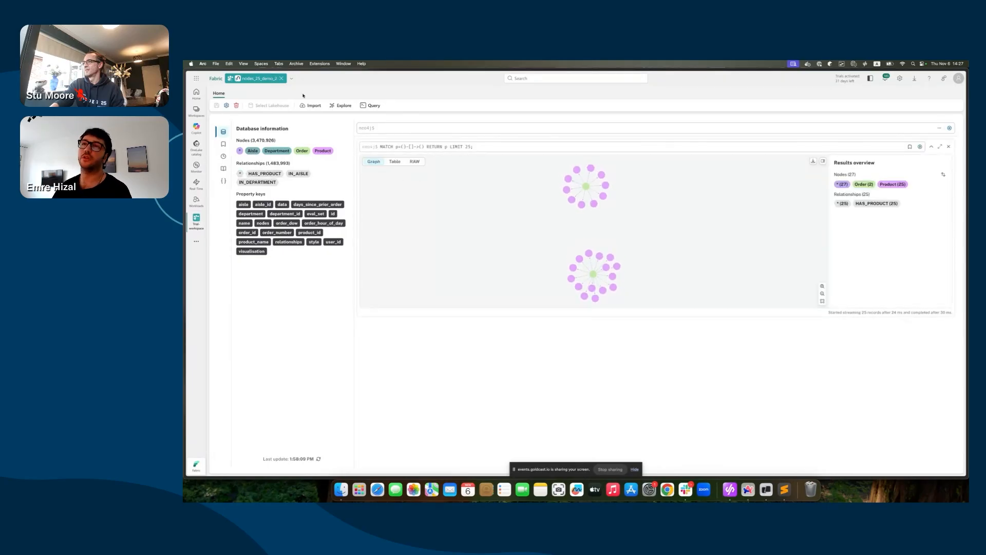
Step: Review the dataset's import model and the Product node's definition, then return to the query results
left_click(314, 106)
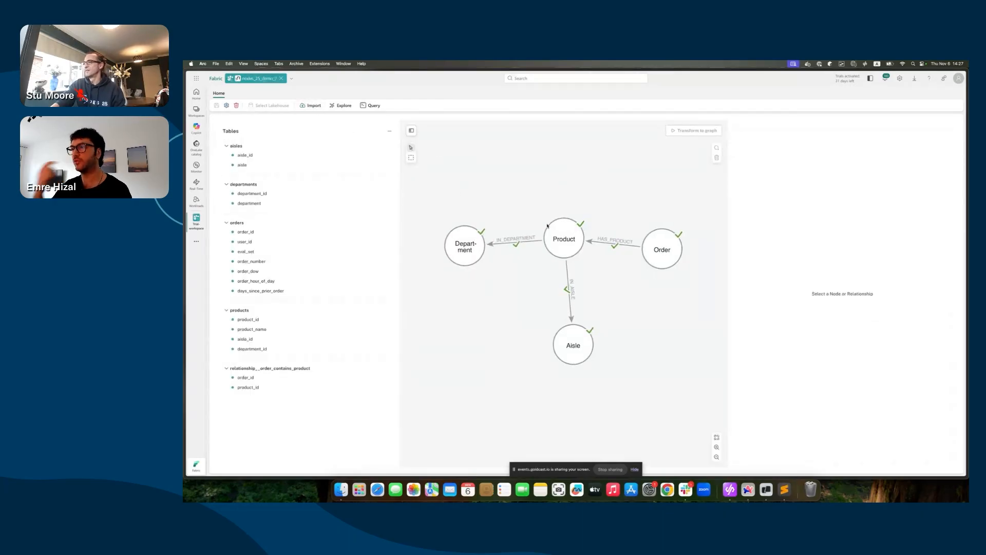
left_click(564, 235)
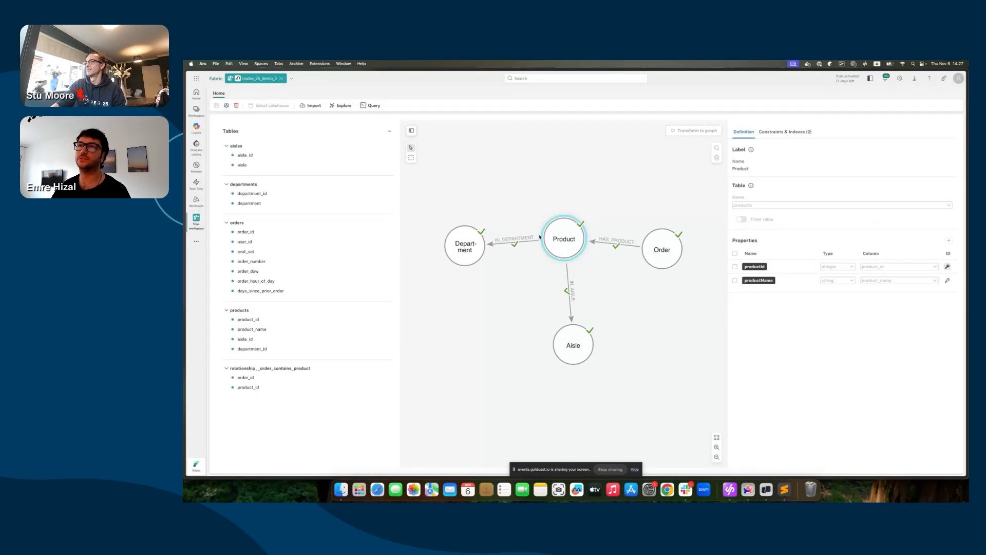
left_click(504, 191)
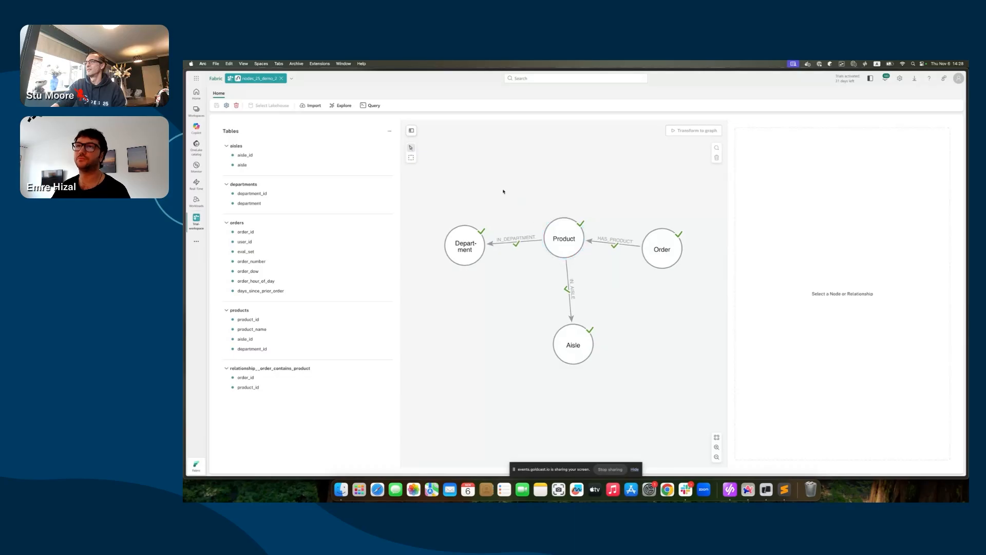
left_click(347, 108)
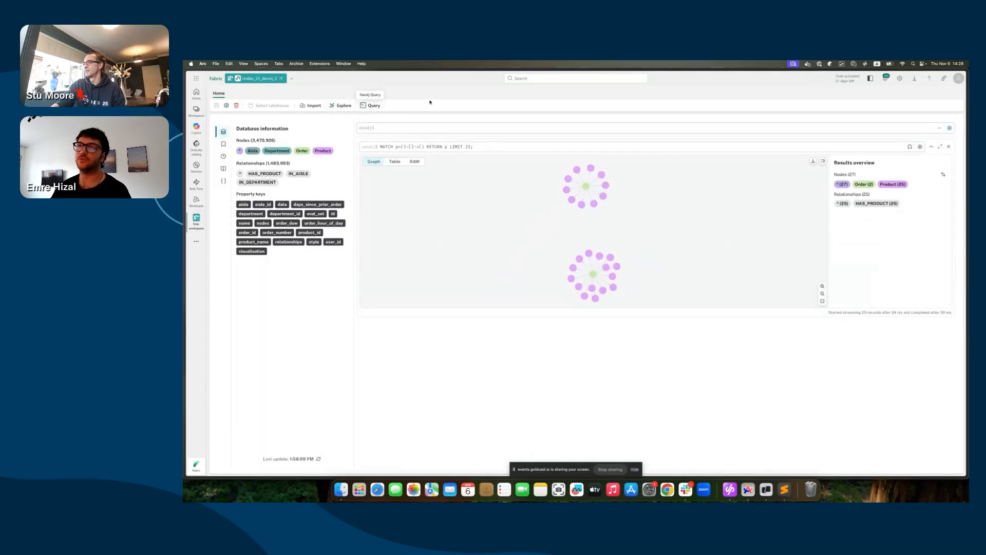